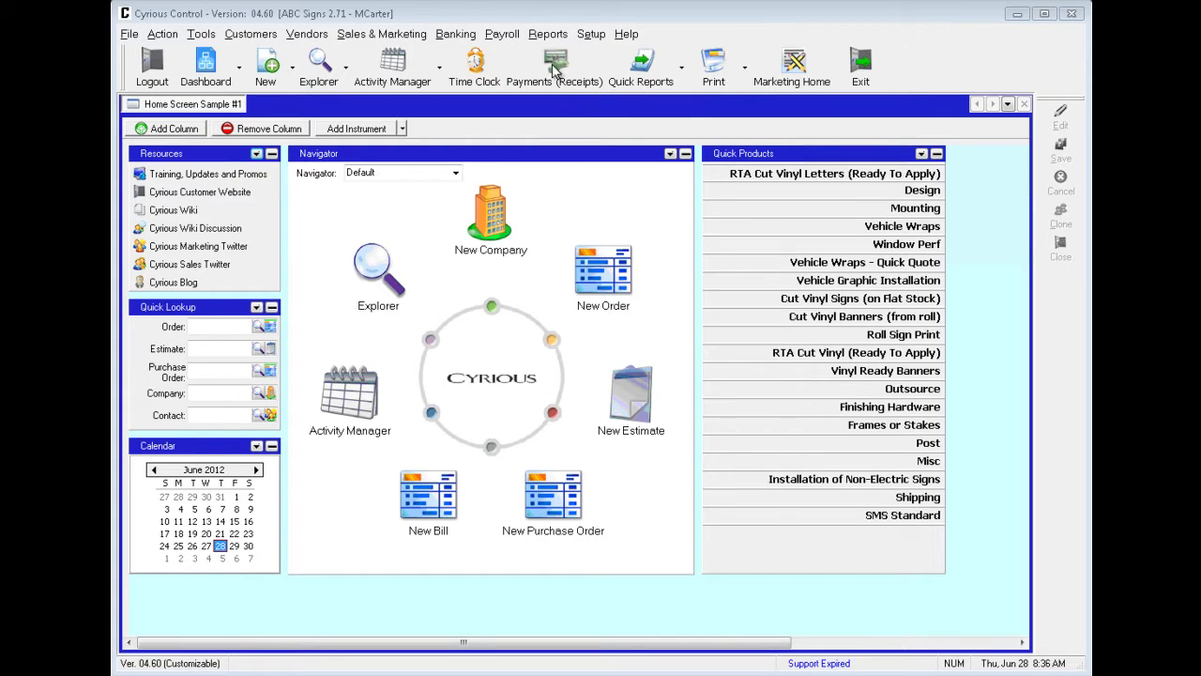
Preview the Payments Report for payments received from customers with the date range set to All, and close the preview
click(547, 36)
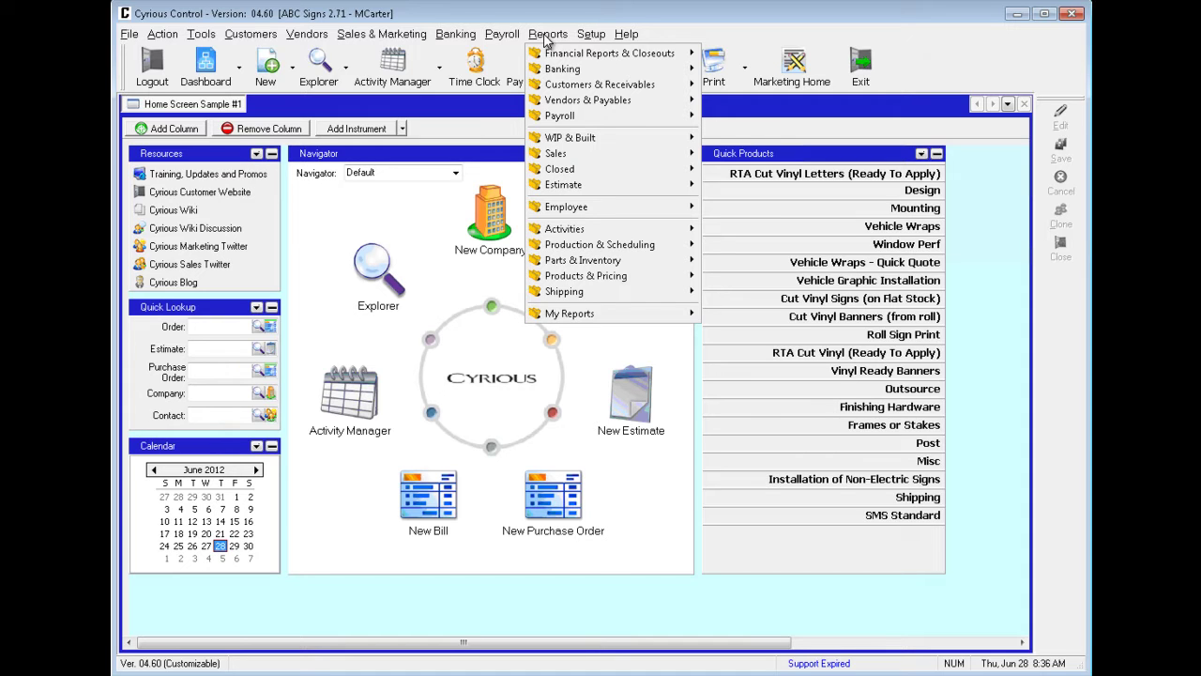
mouse_move(564, 87)
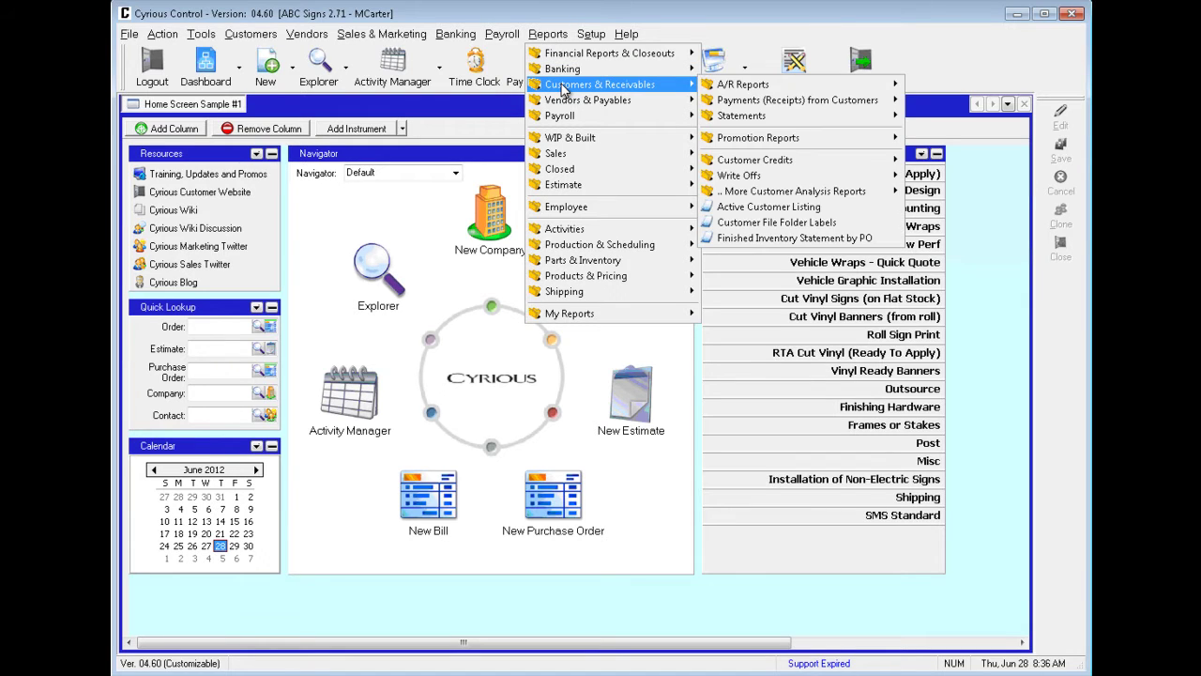
mouse_move(755, 102)
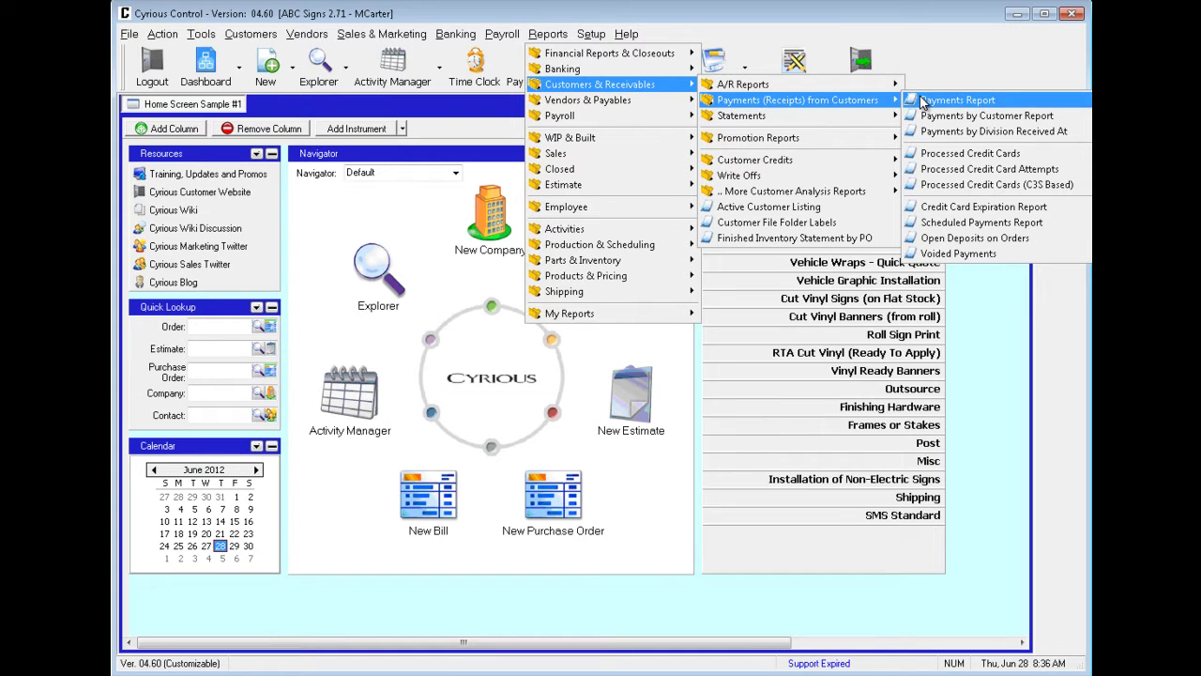
click(1020, 101)
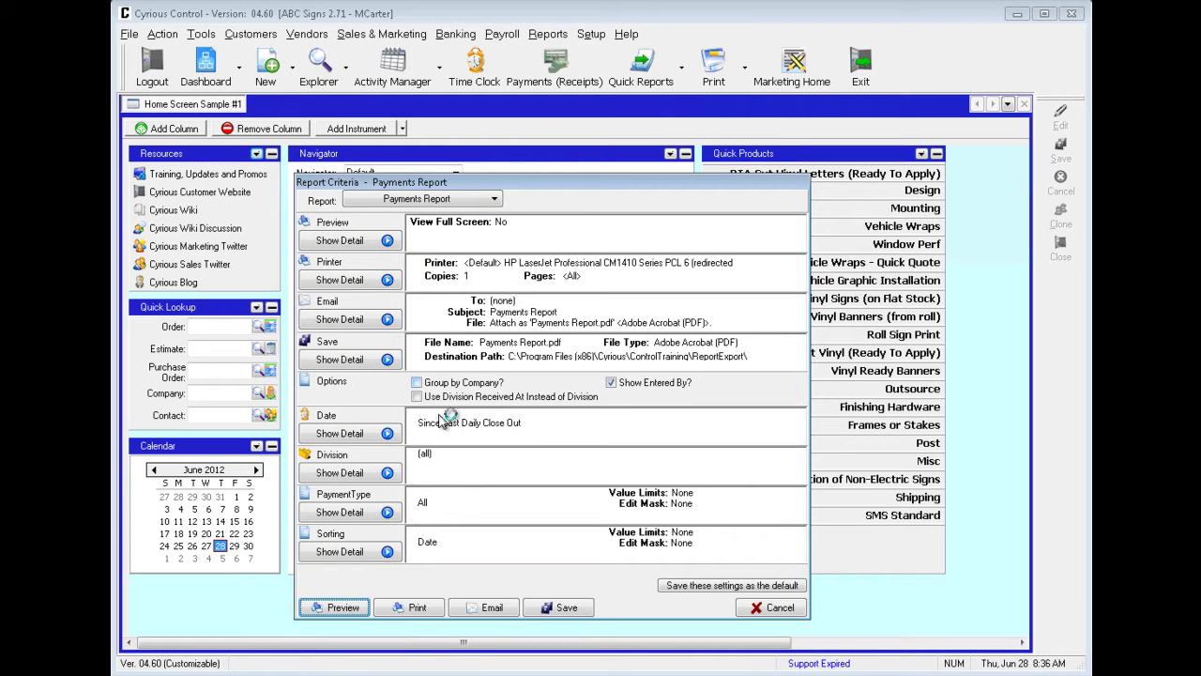
click(340, 433)
click(447, 440)
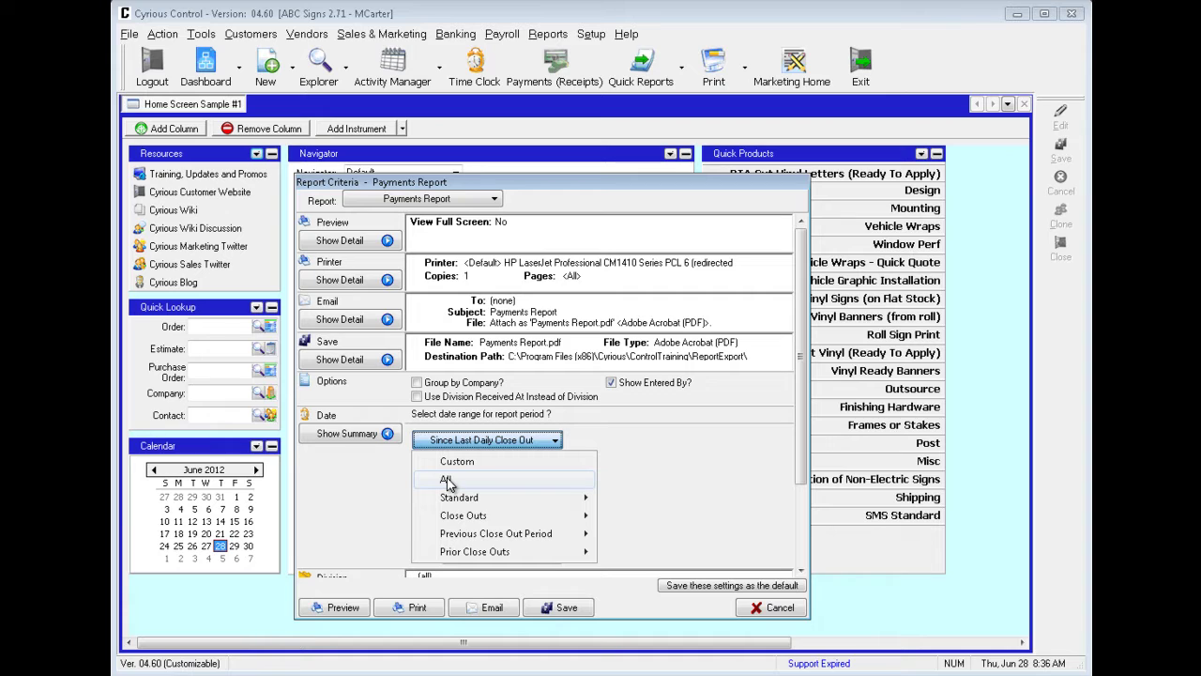
click(447, 480)
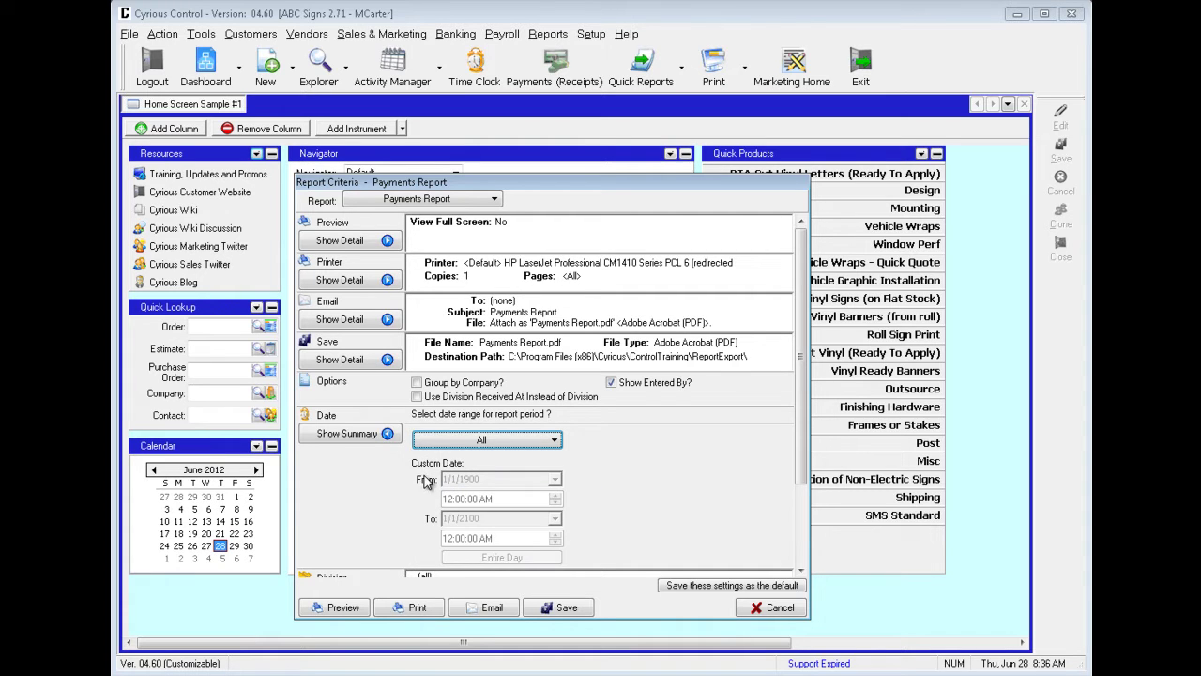
click(345, 607)
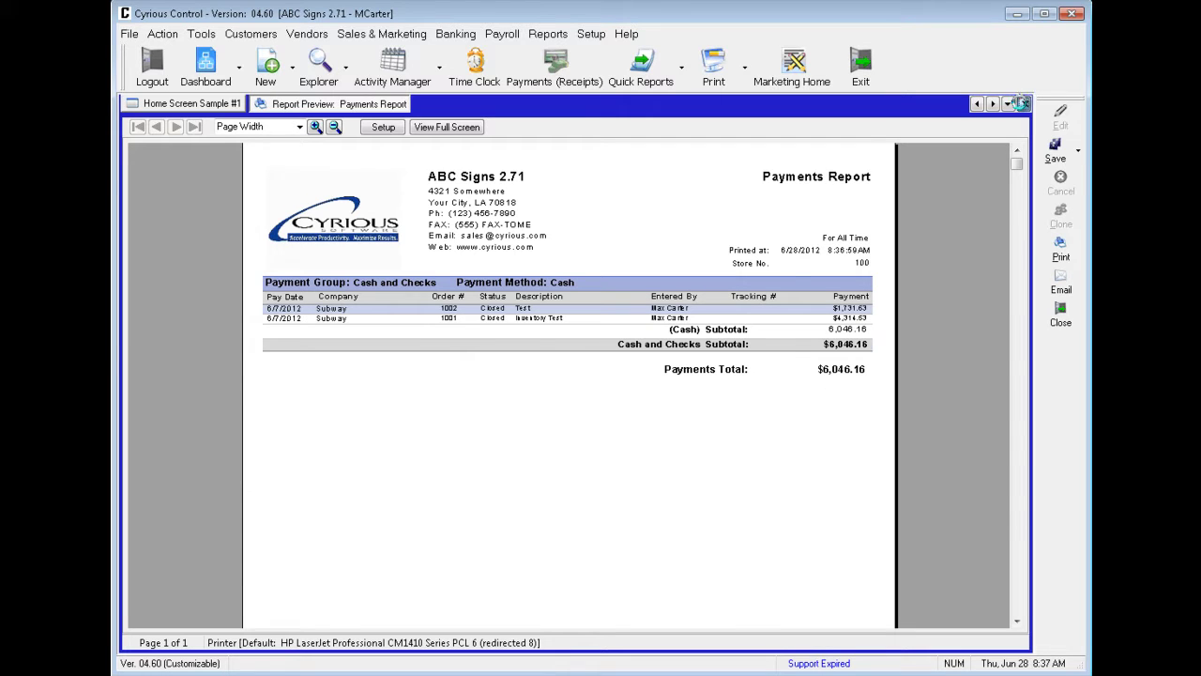
click(1022, 103)
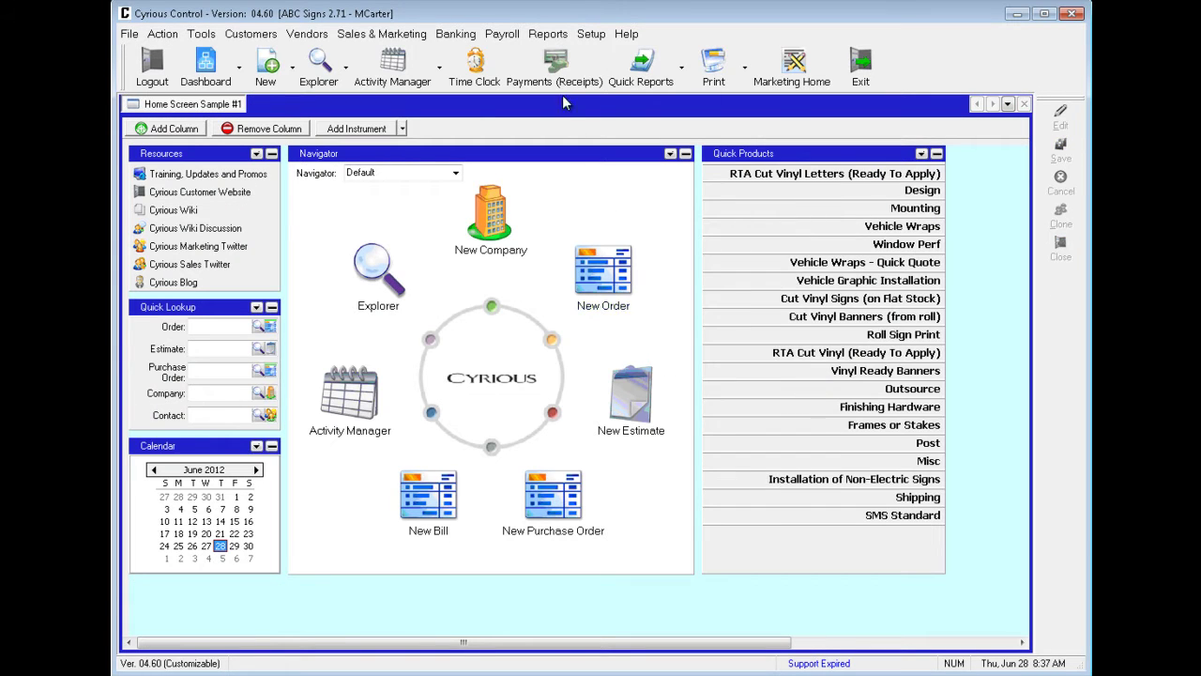
Preview the Processed Credit Cards report for customer payments with the date range set to All, and close the preview
click(547, 34)
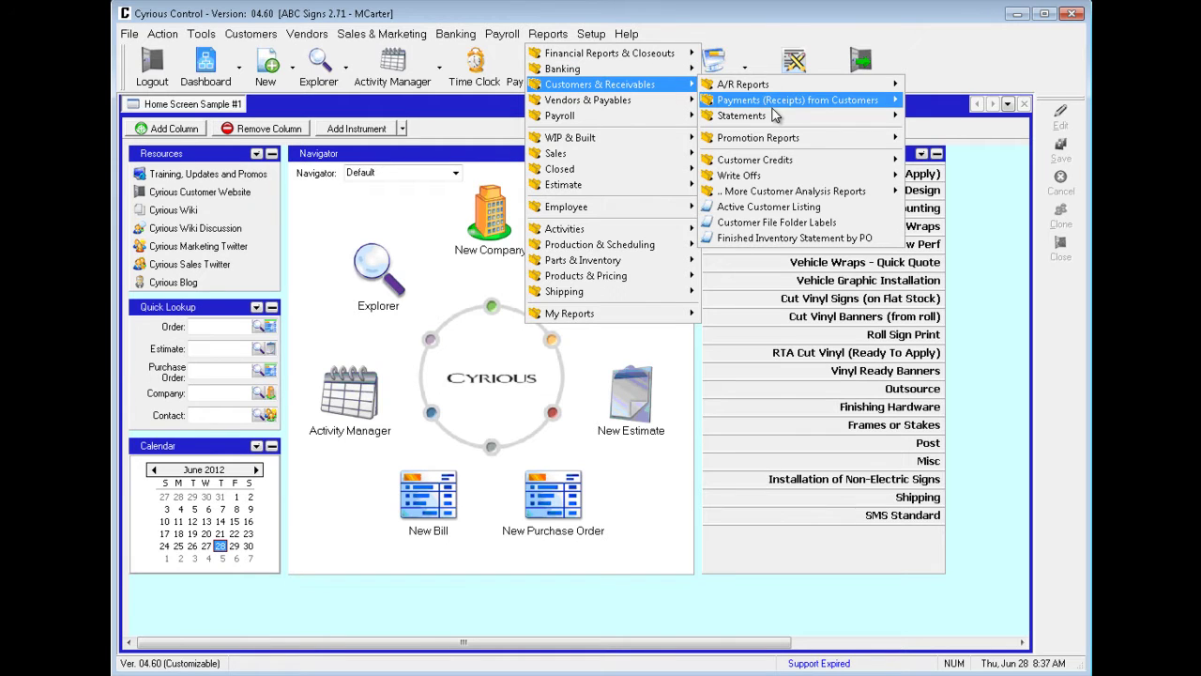
mouse_move(818, 100)
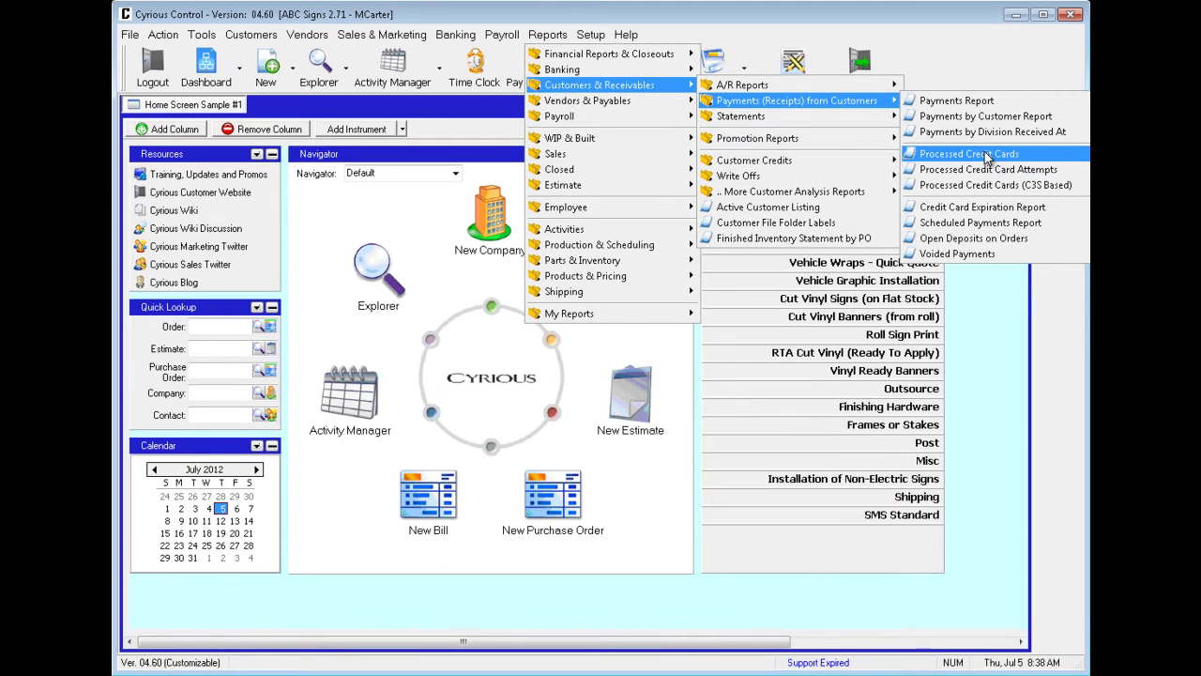
click(986, 155)
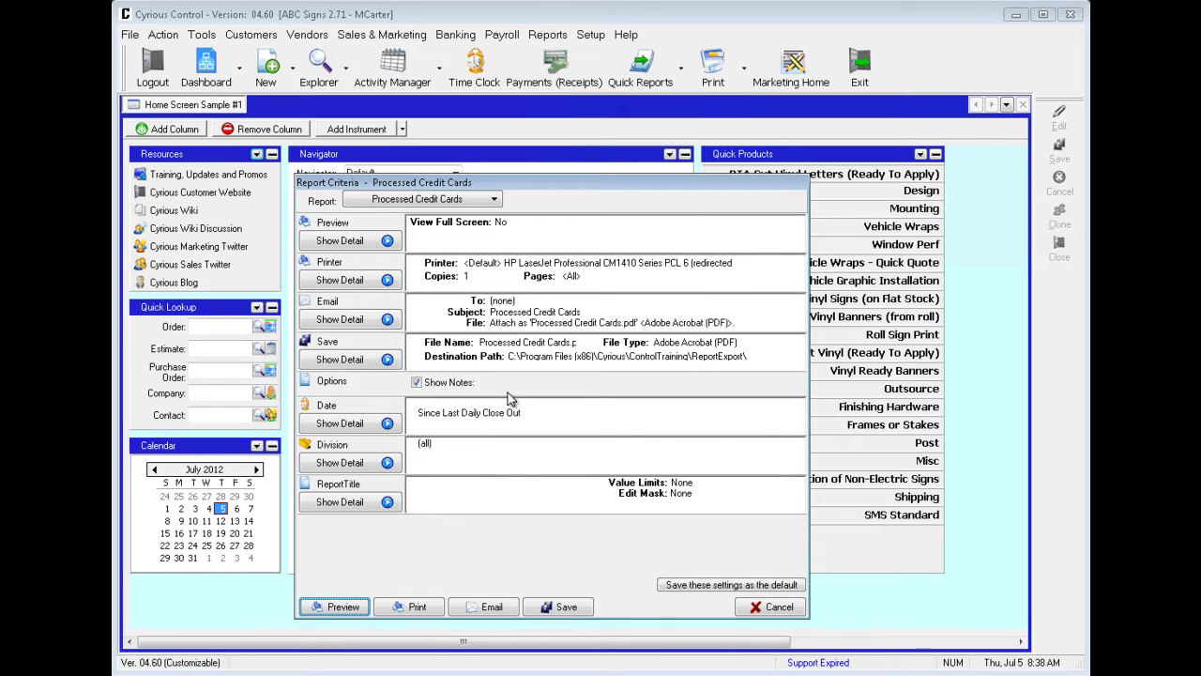
click(365, 424)
click(471, 434)
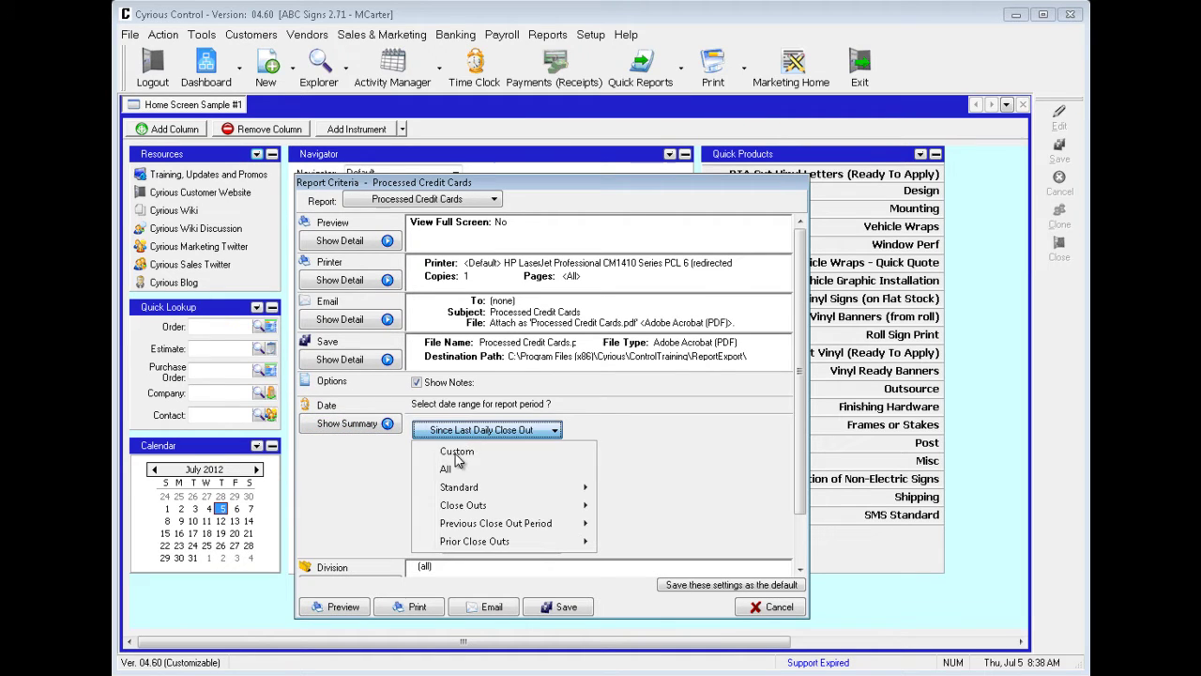
click(446, 469)
click(343, 608)
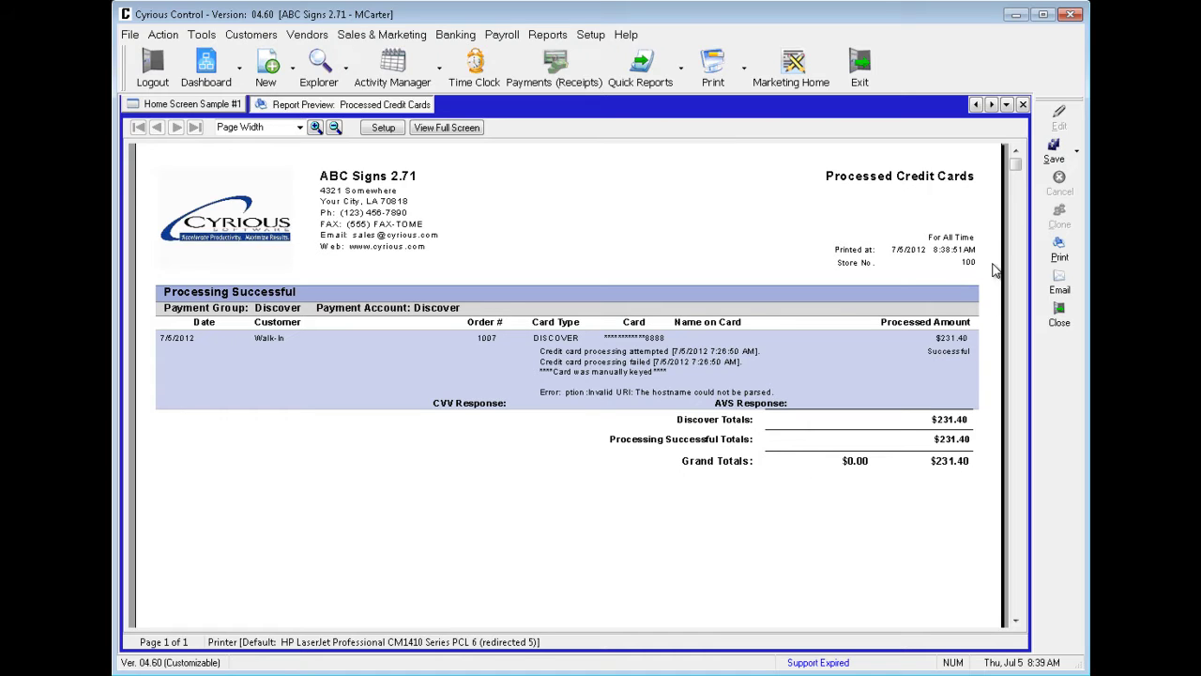
click(1023, 105)
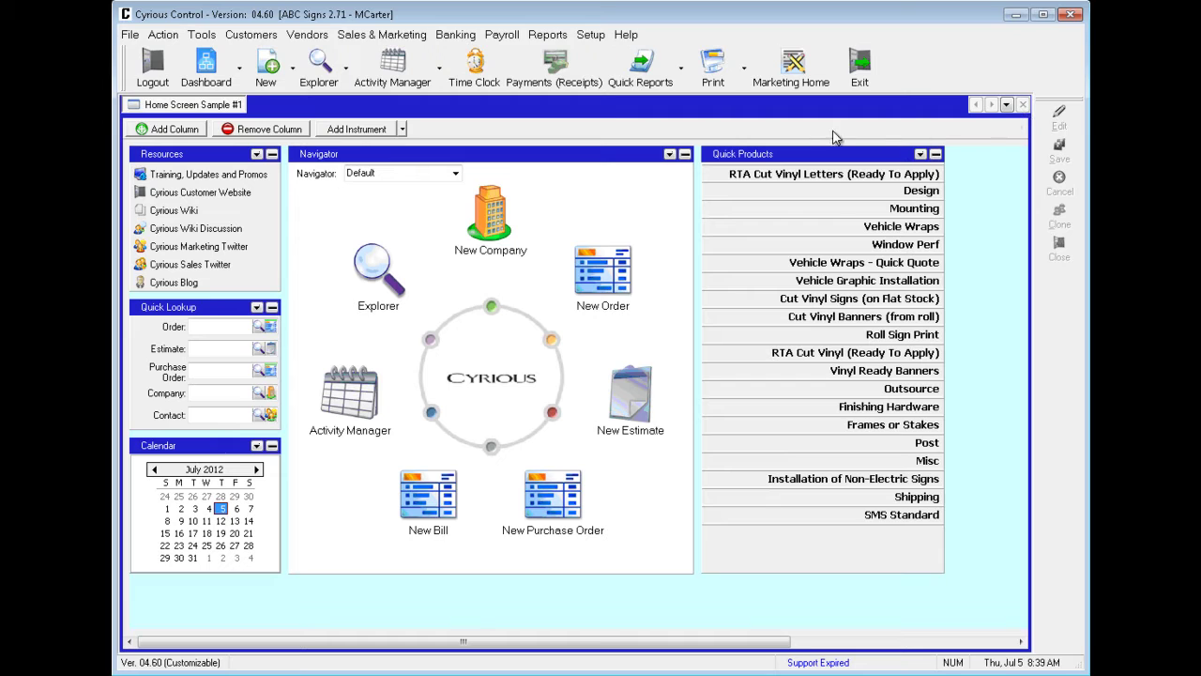
Preview the Processed Credit Card Attempts report for customer payments with DeclinedSuccessful set to 2 - Successful Only
click(548, 35)
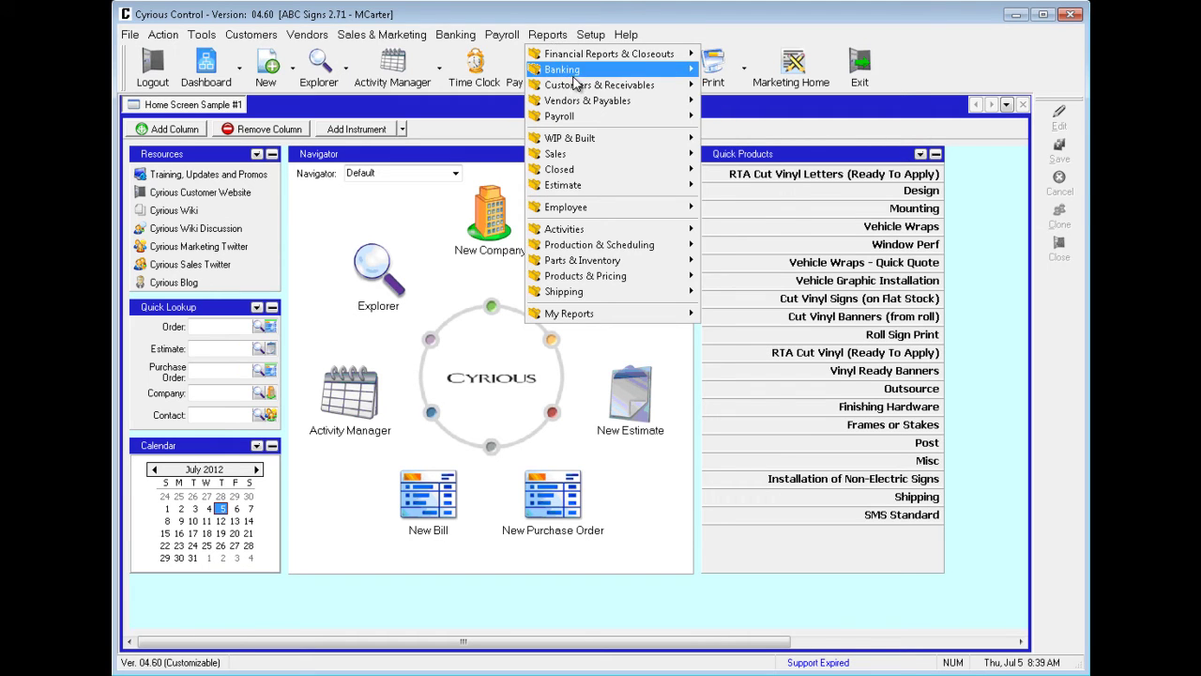
mouse_move(592, 89)
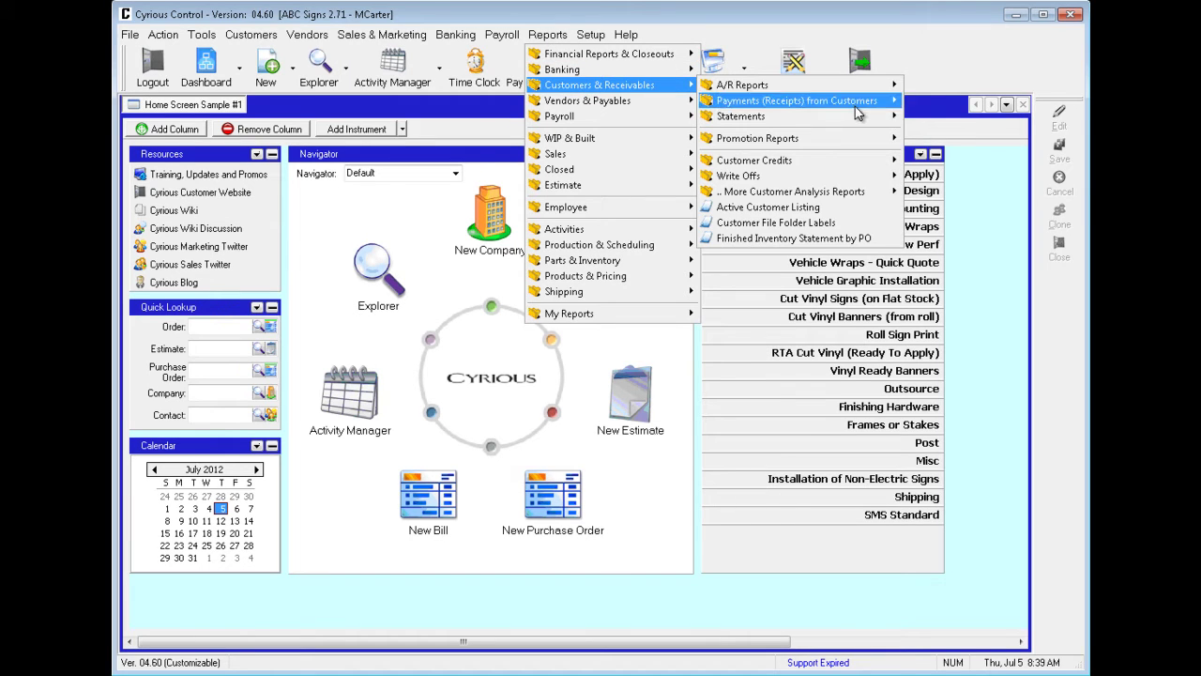
mouse_move(859, 106)
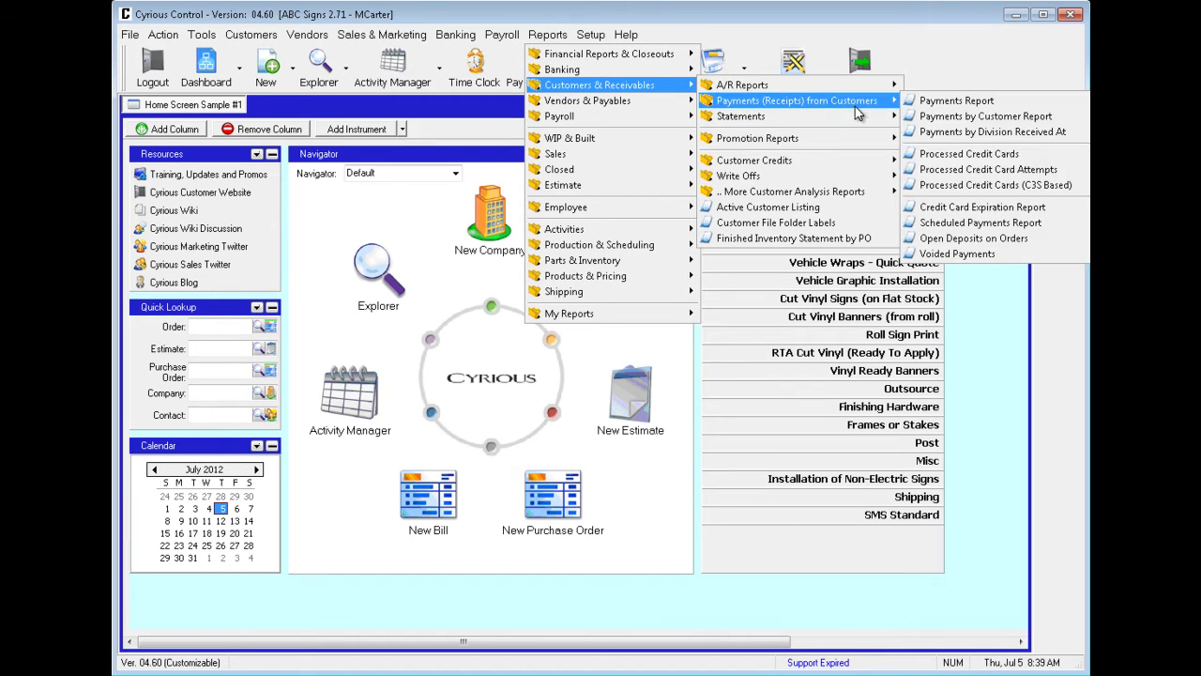
click(1004, 171)
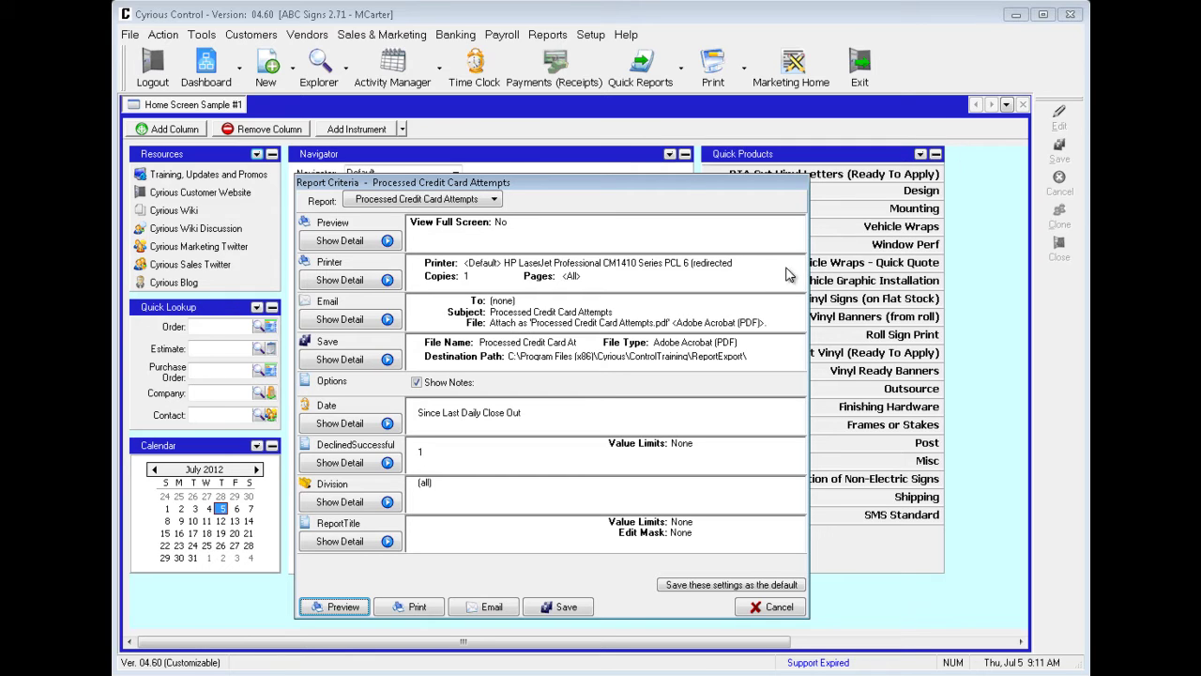
click(349, 464)
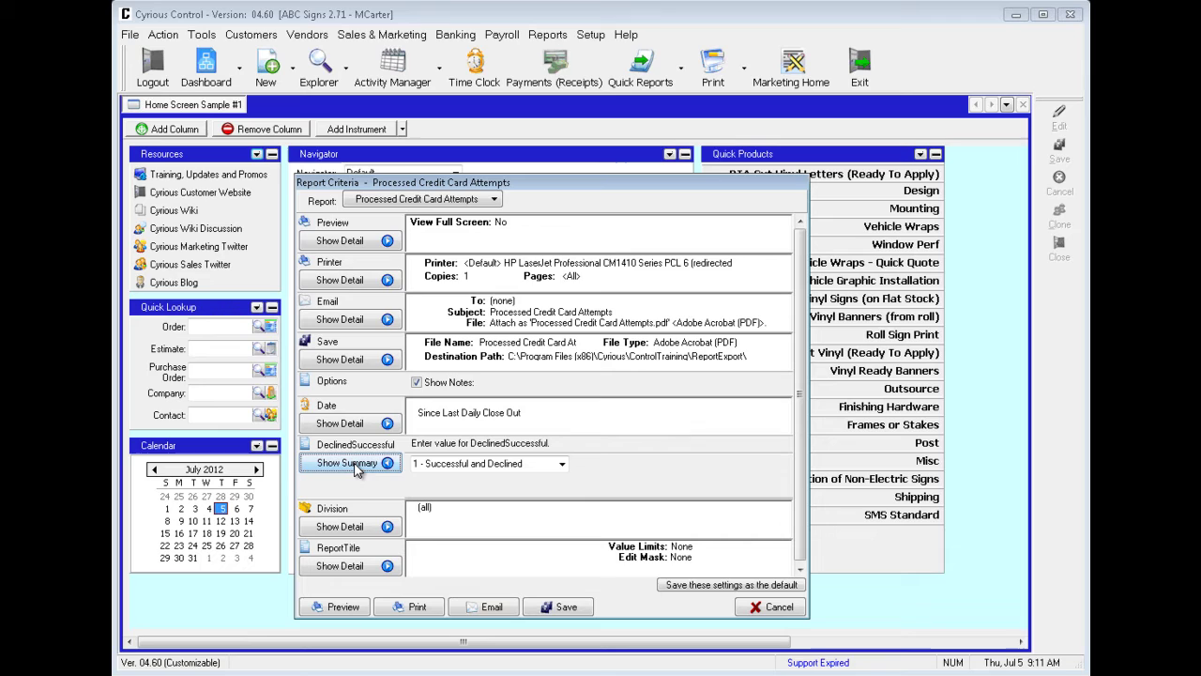
click(561, 464)
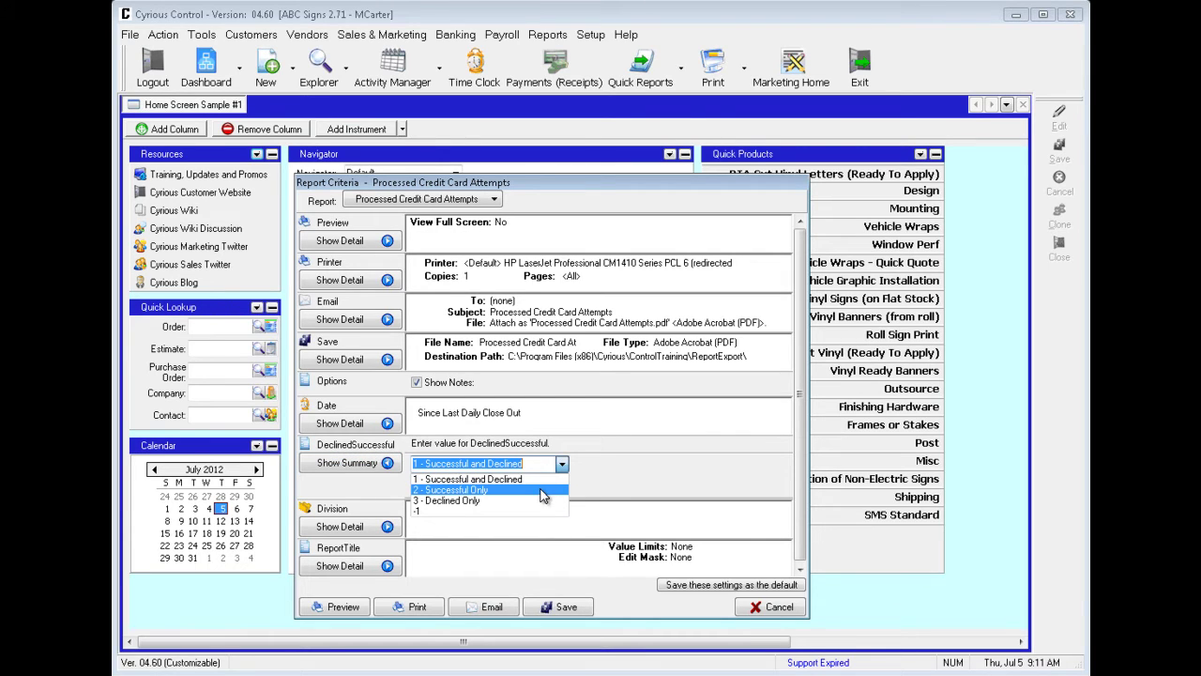
click(487, 490)
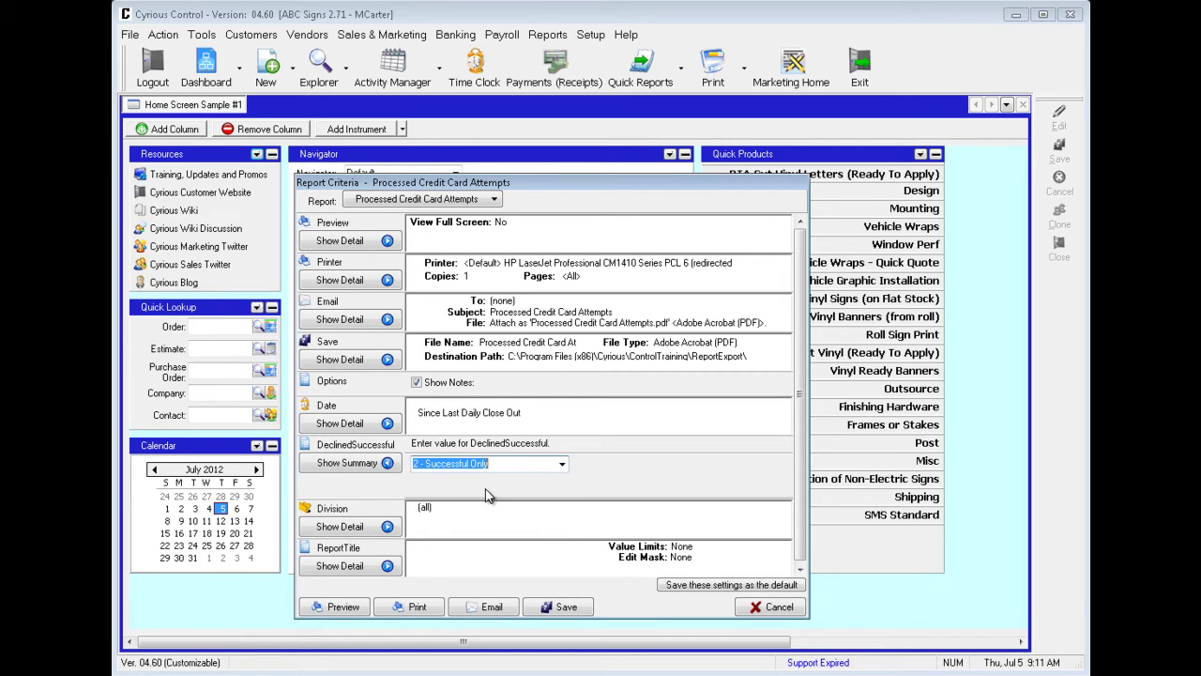
click(341, 607)
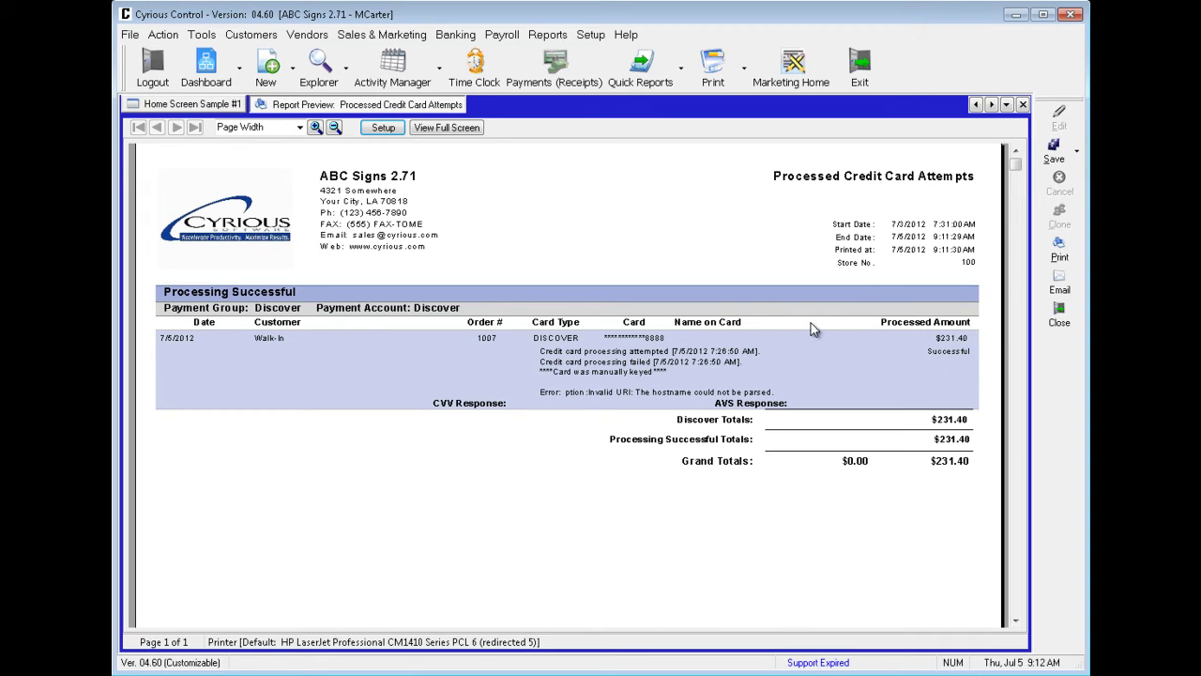
Rerun the Processed Credit Card Attempts preview with DeclinedSuccessful set to 3 - Declined Only, and close the preview
click(384, 128)
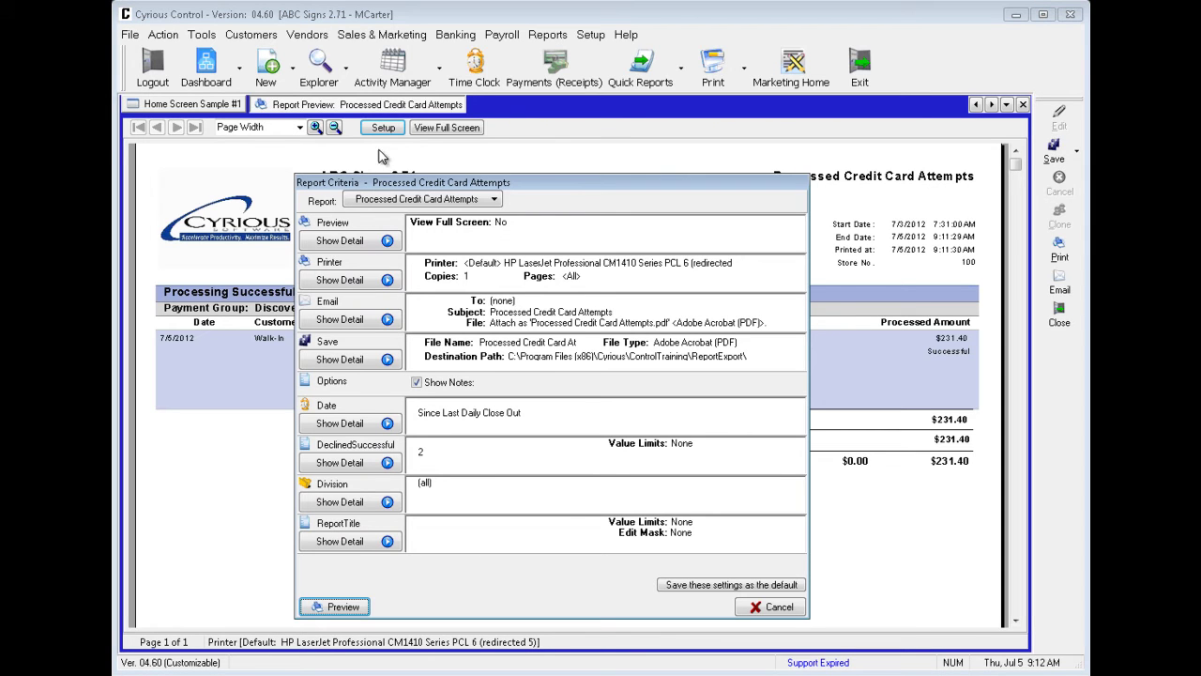
click(361, 464)
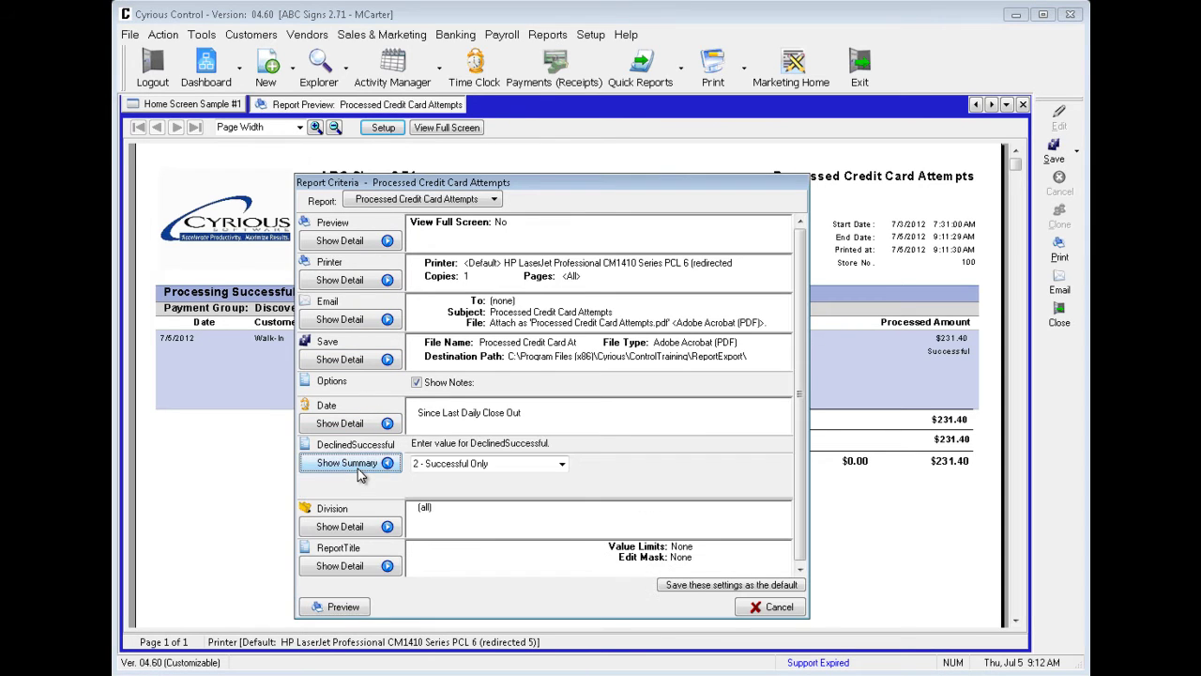
click(561, 464)
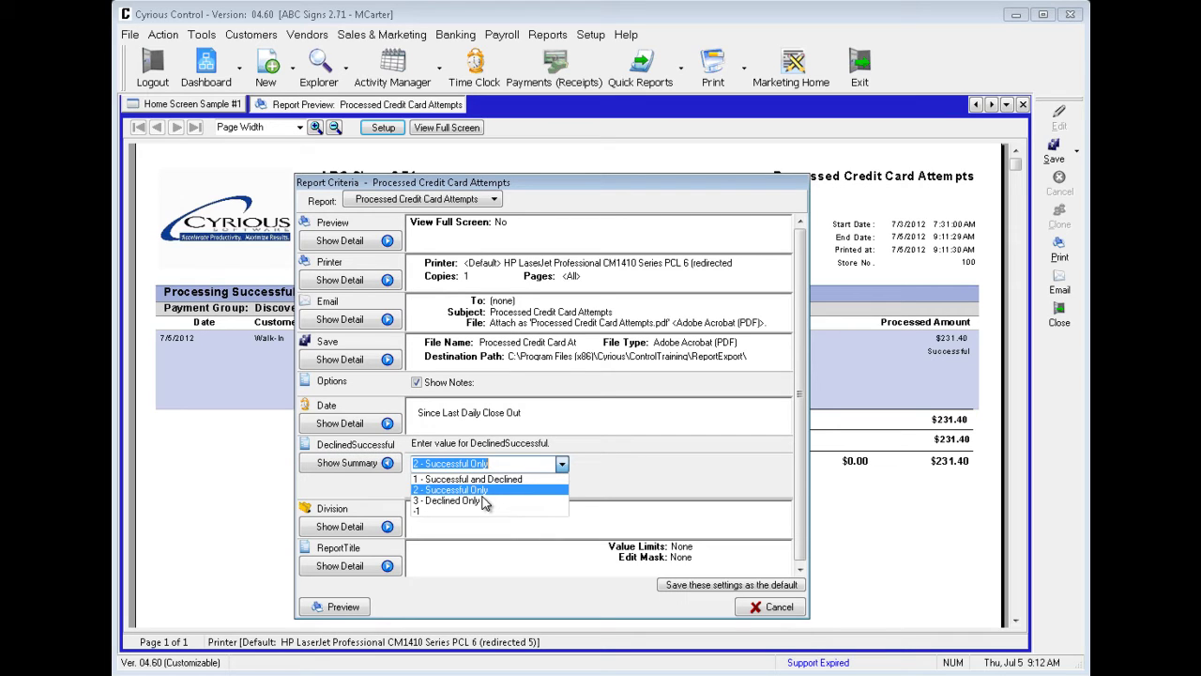
click(464, 501)
click(344, 606)
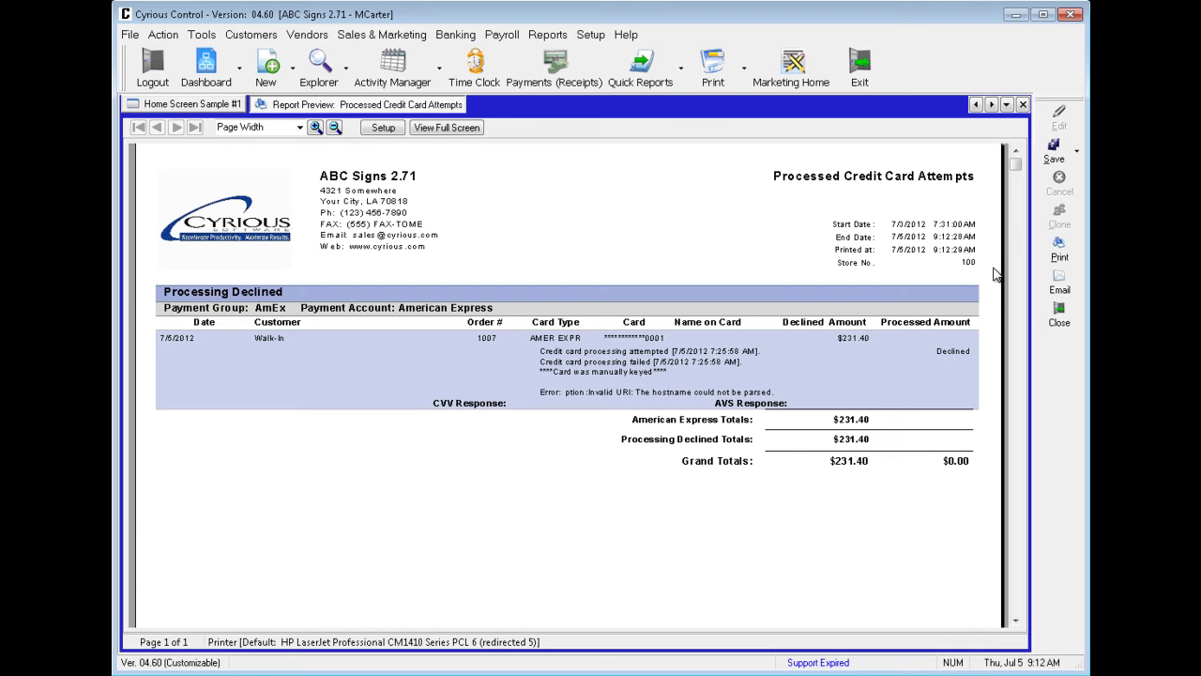
click(1024, 106)
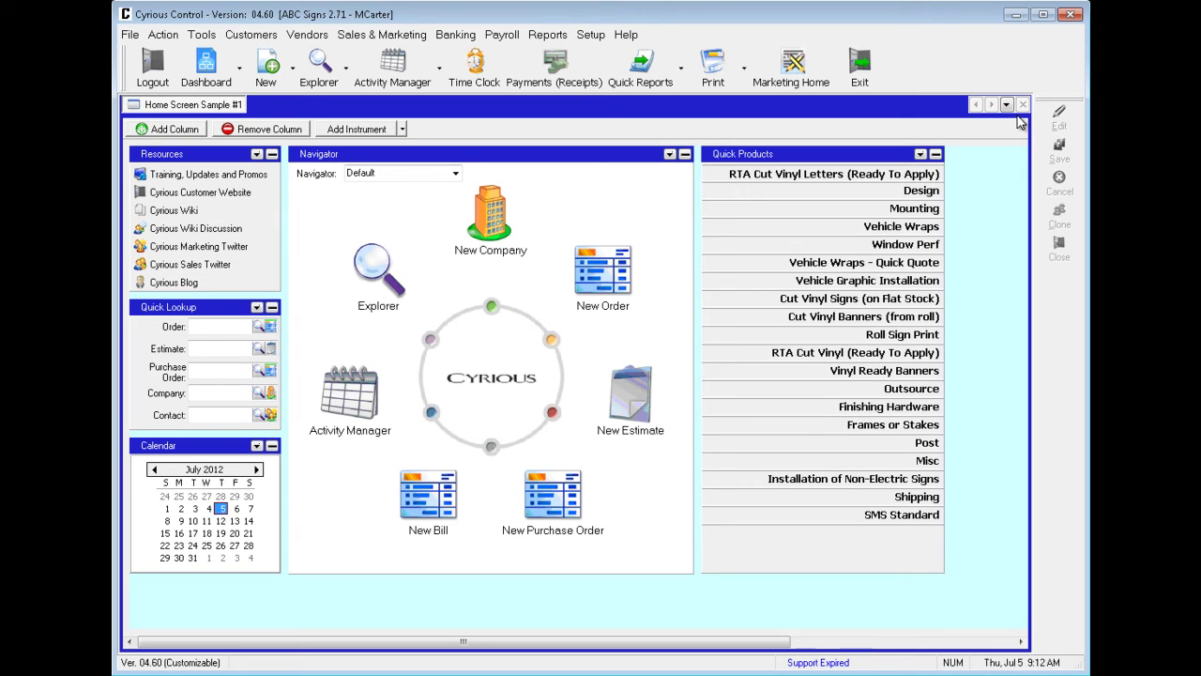
Preview the Credit Card Expiration Report for customer payments with the date range set to All, and close the preview
click(547, 35)
mouse_move(563, 90)
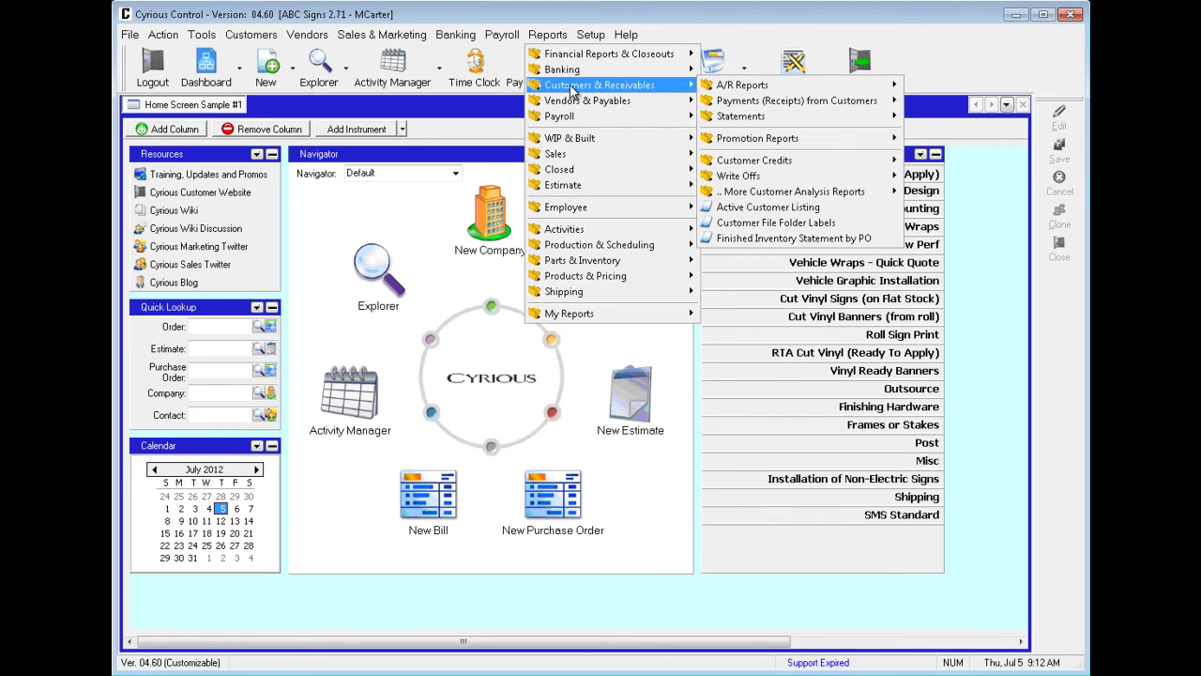
mouse_move(787, 105)
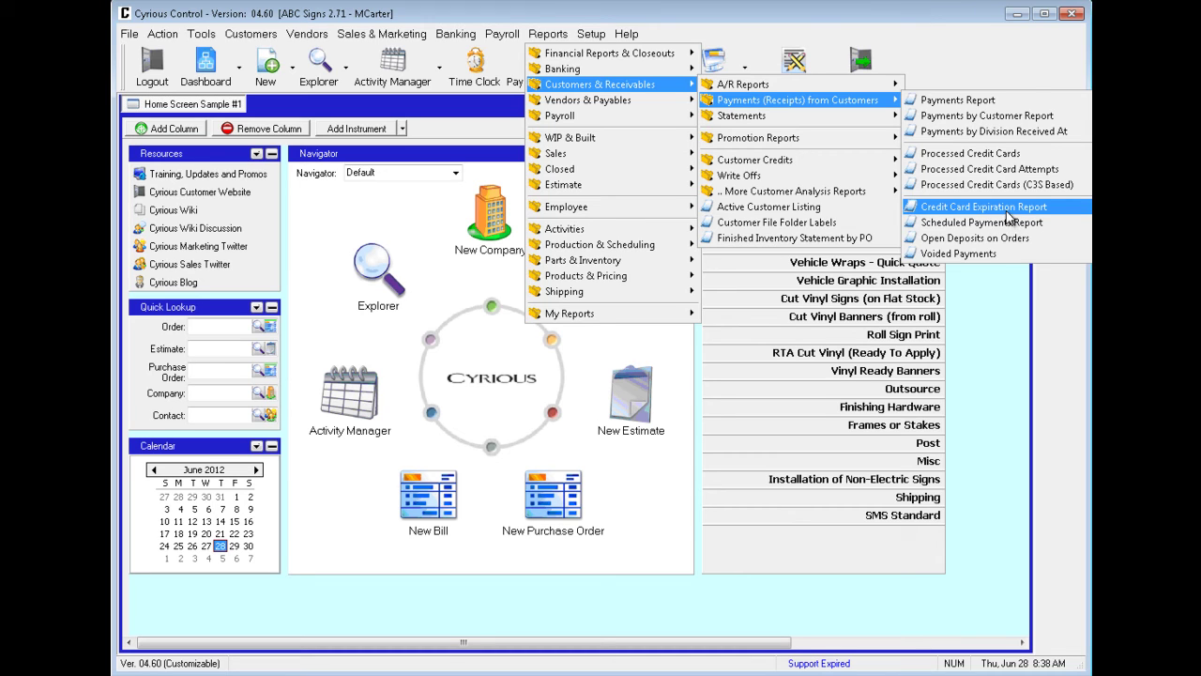
click(1007, 210)
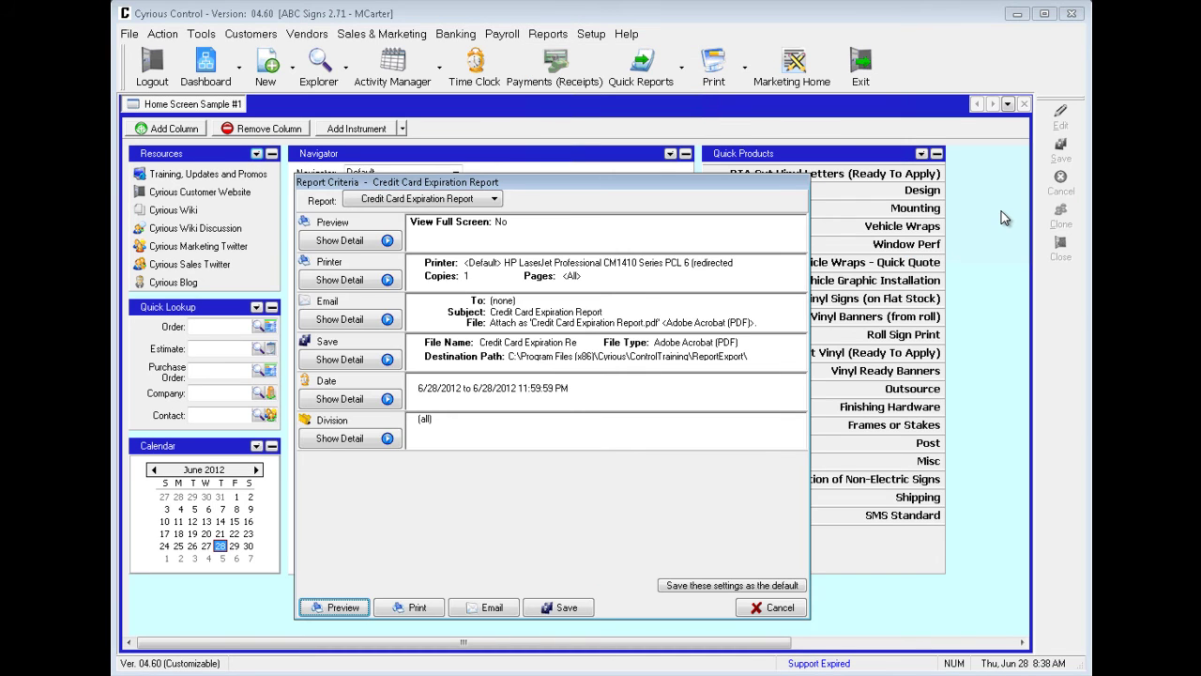
click(327, 399)
click(484, 406)
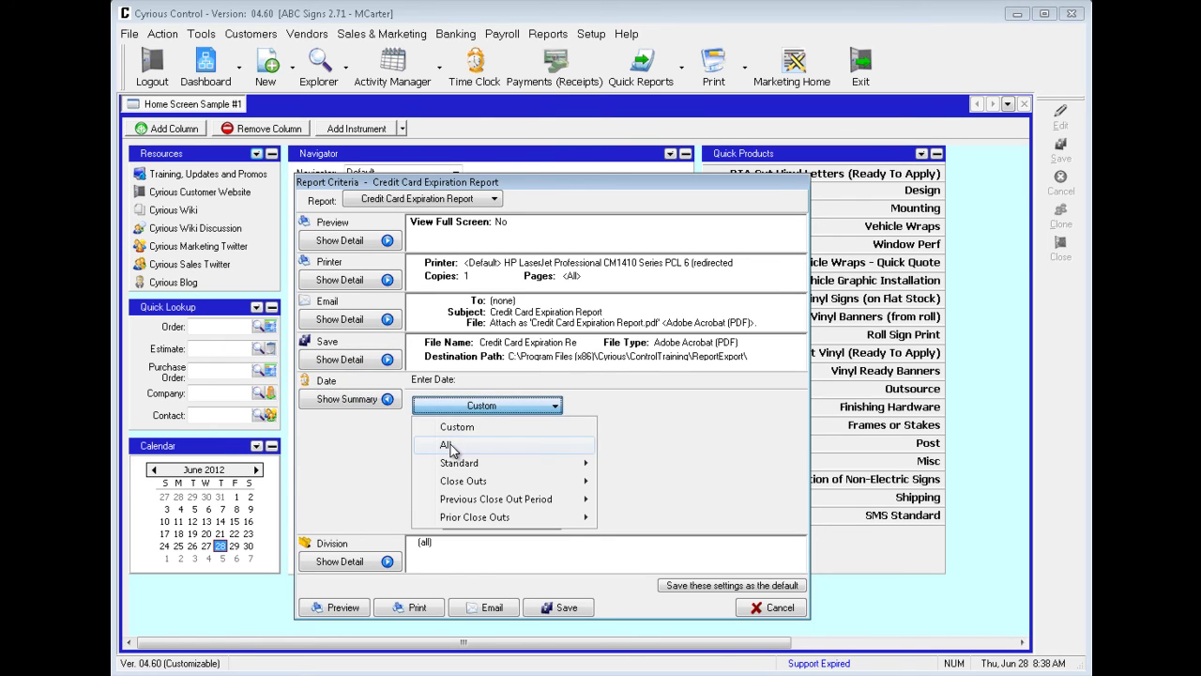
click(453, 445)
click(324, 607)
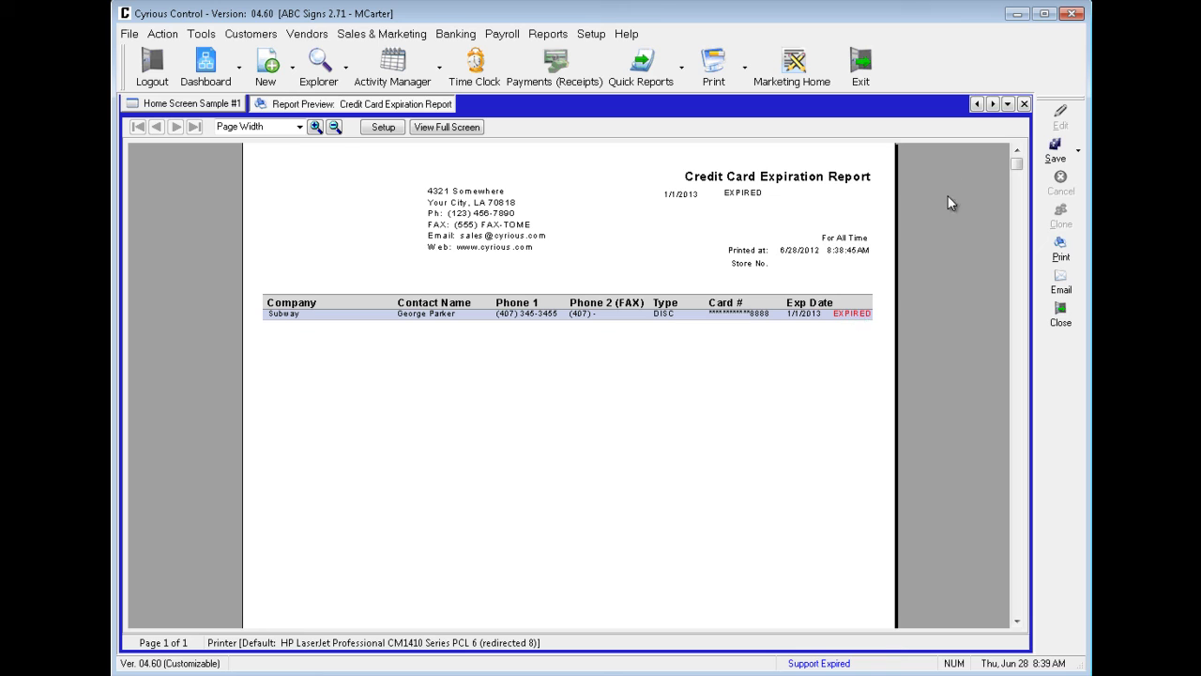
click(1024, 104)
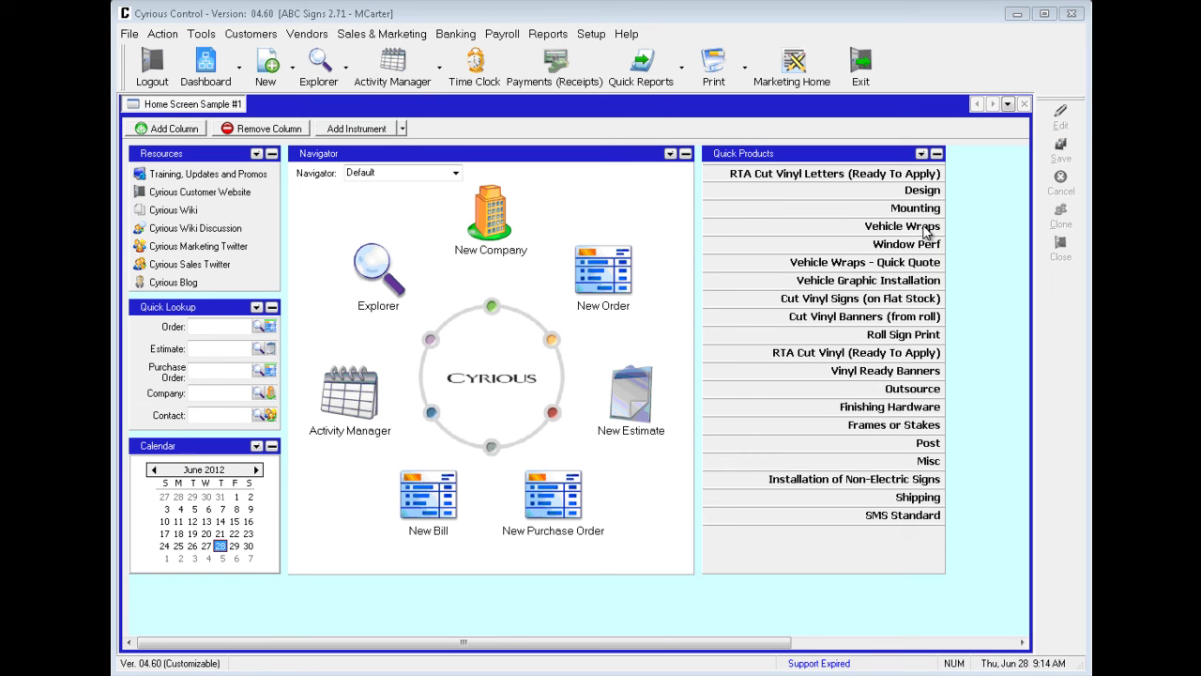